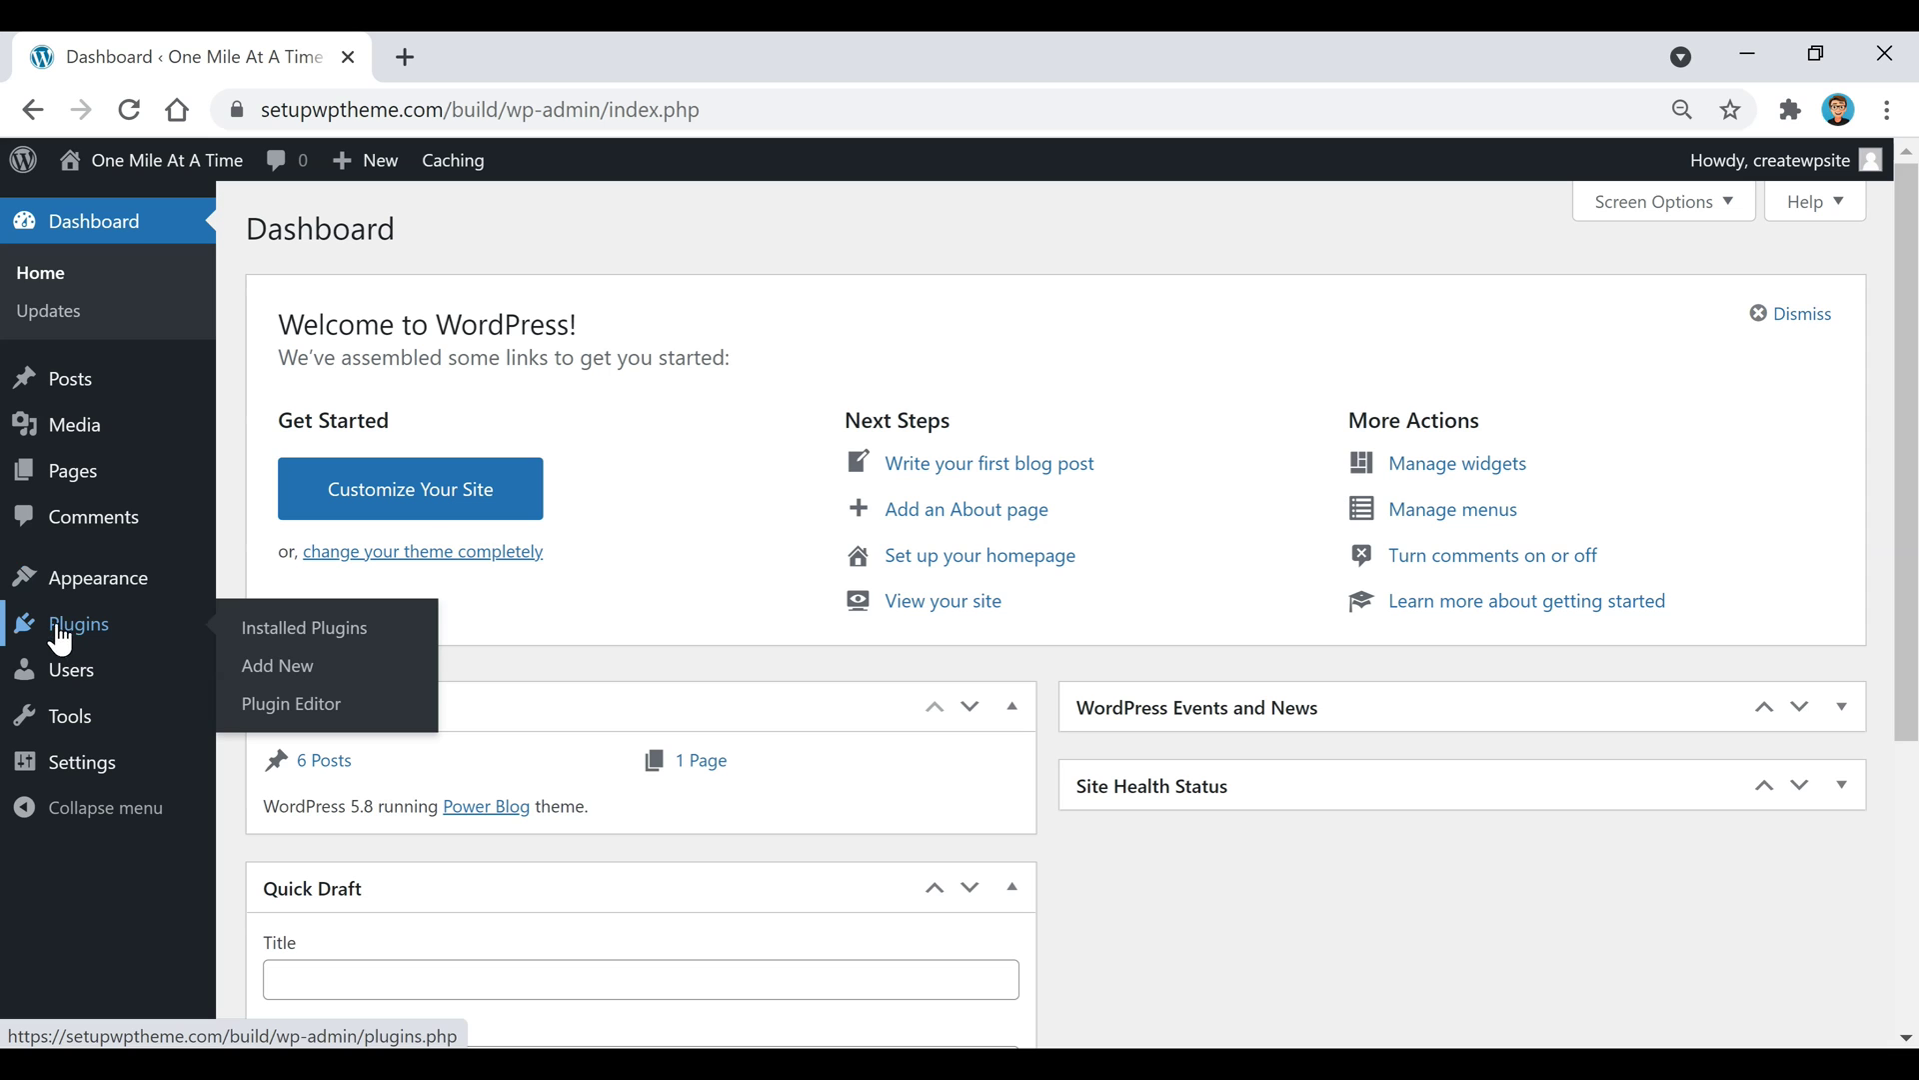
Search the plugin directory for 'duplicate page' and install the Duplicate Page plugin.
click(278, 669)
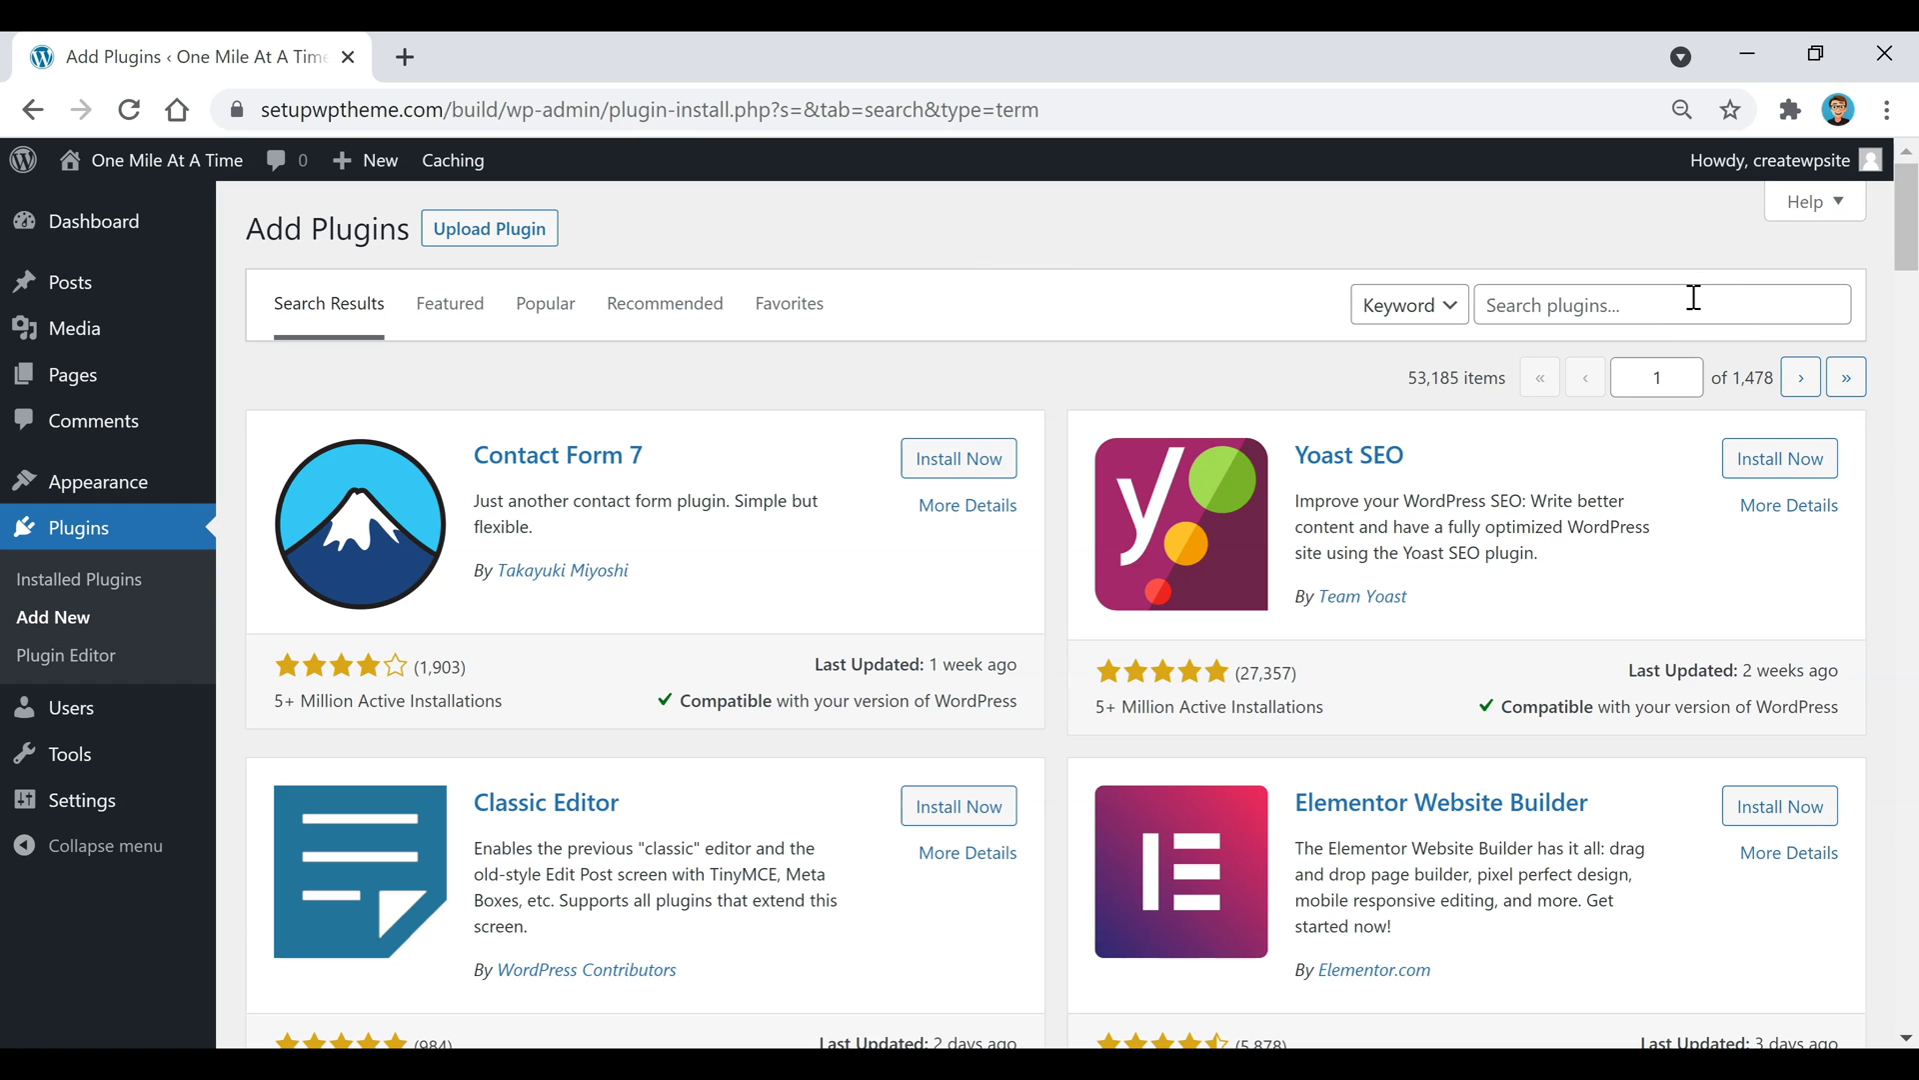
click(1689, 314)
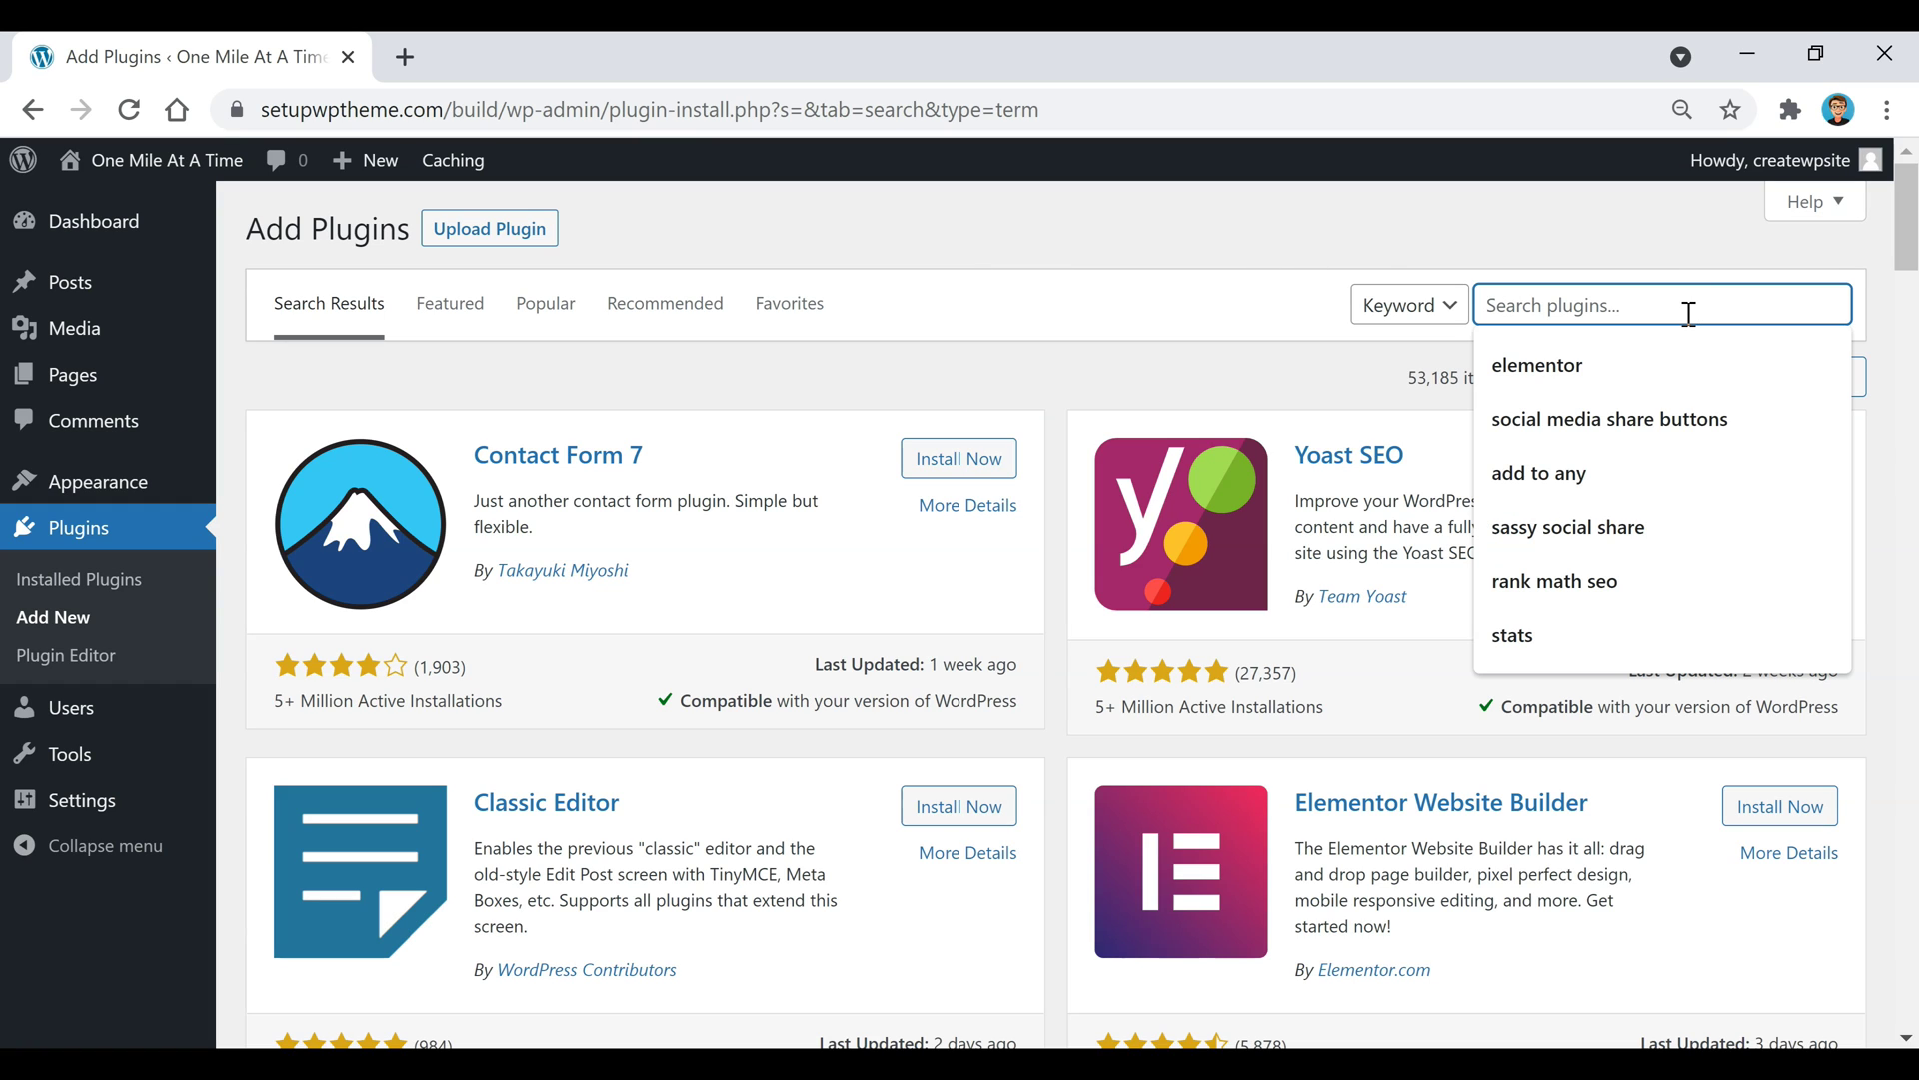
text(duplicate )
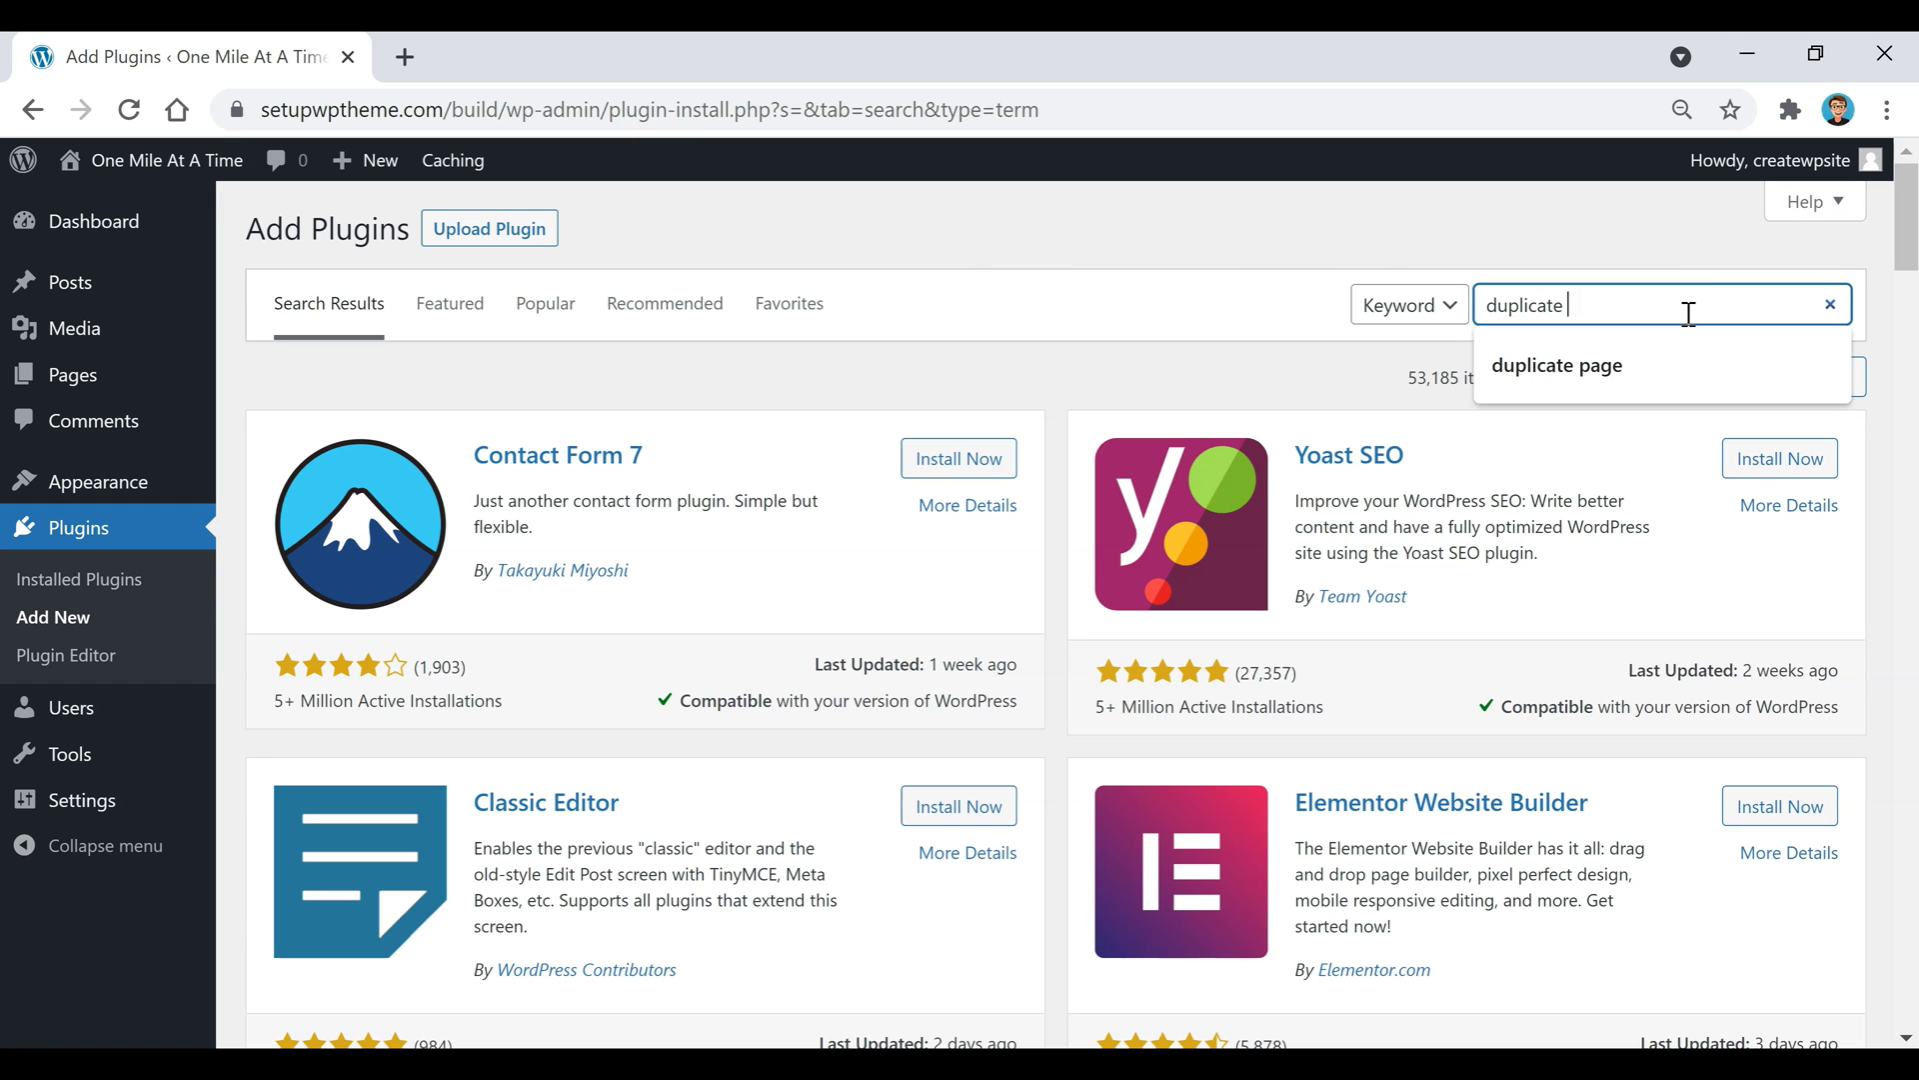
text(page)
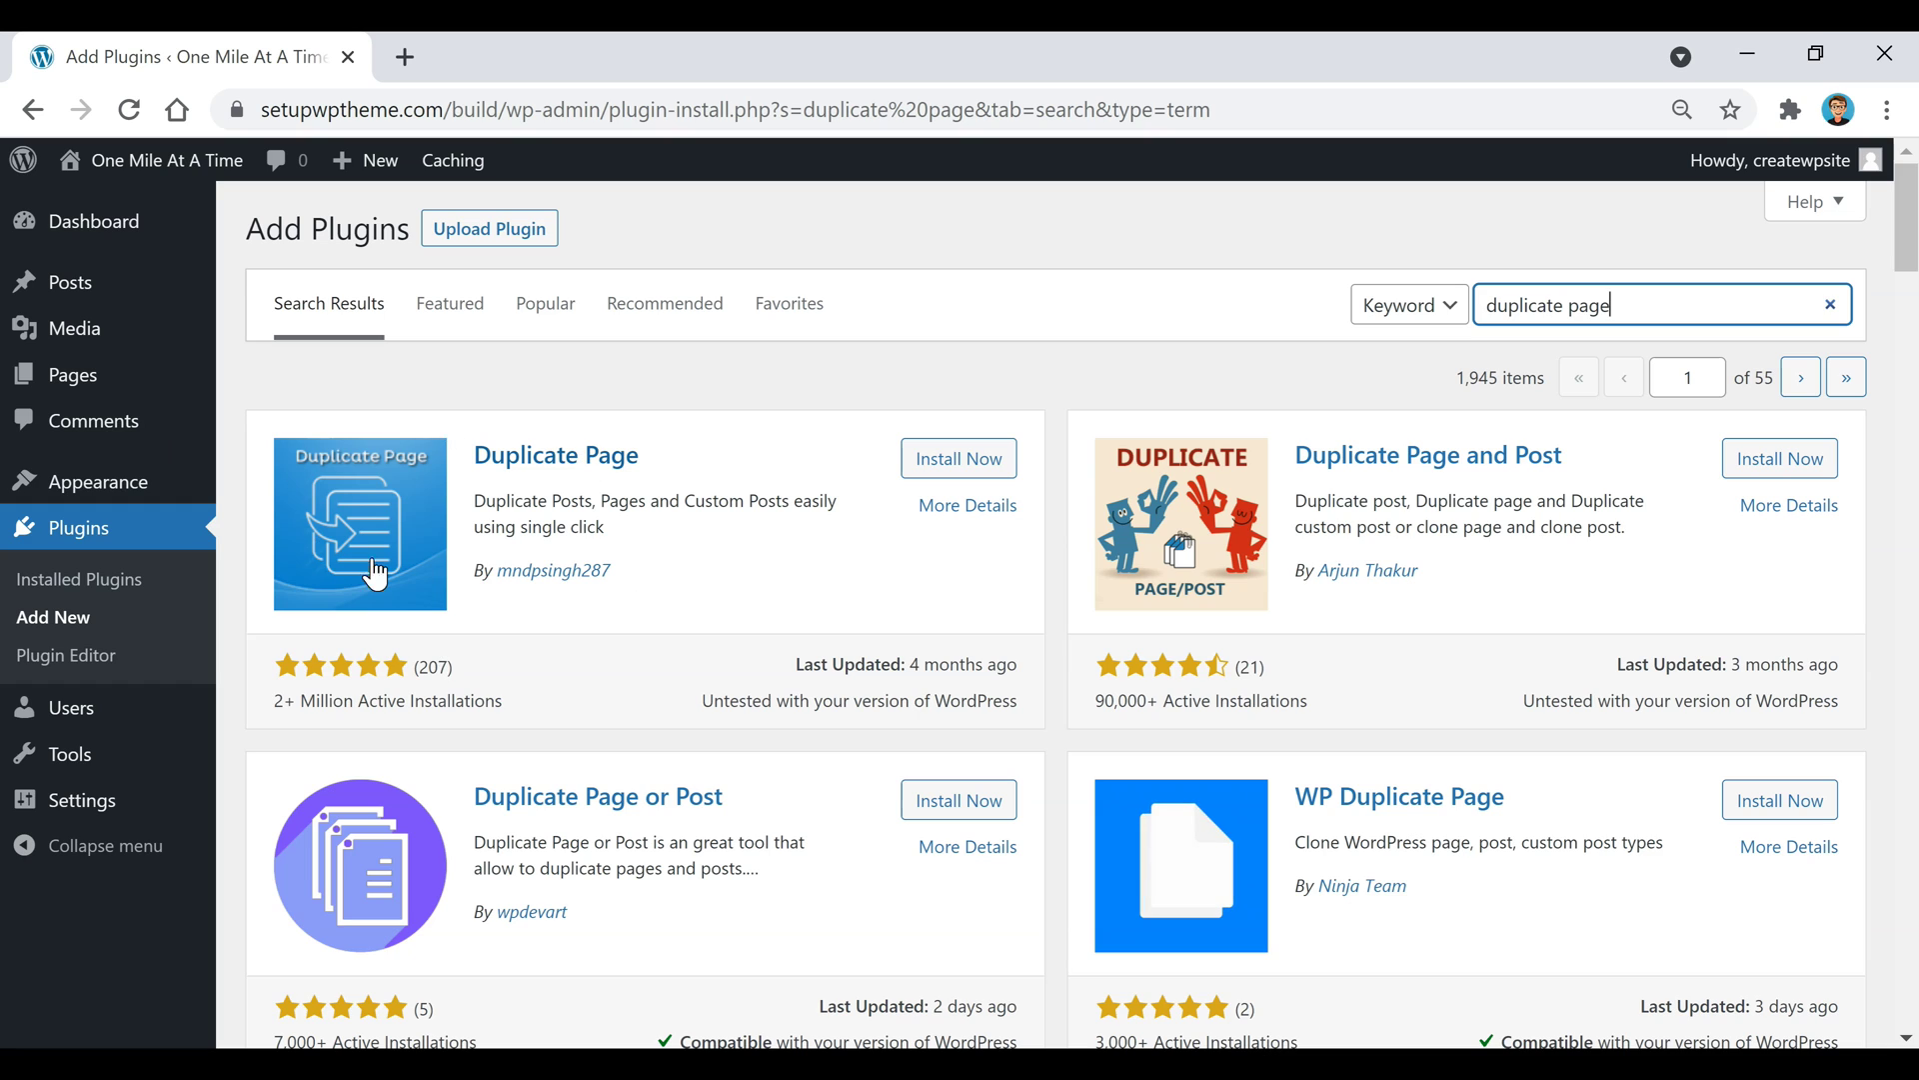
click(988, 473)
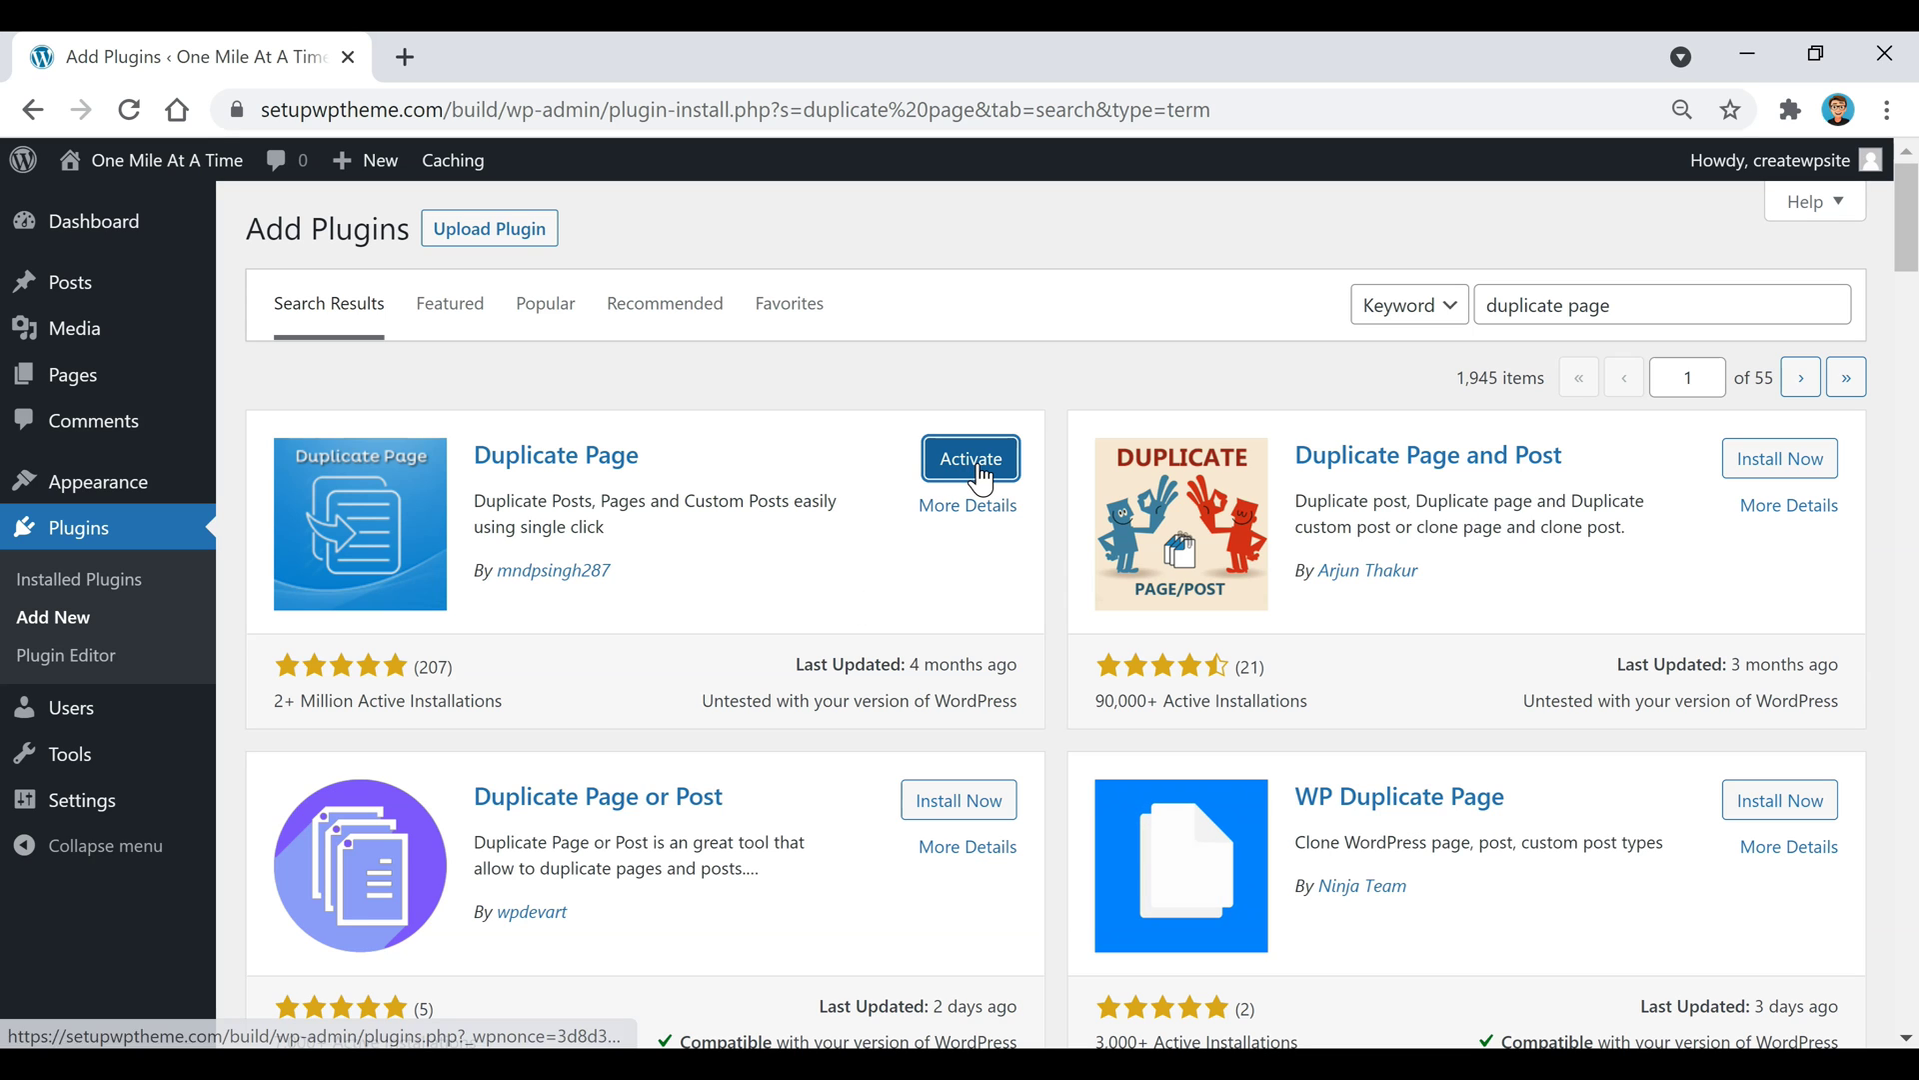
Activate the newly installed Duplicate Page plugin.
click(970, 459)
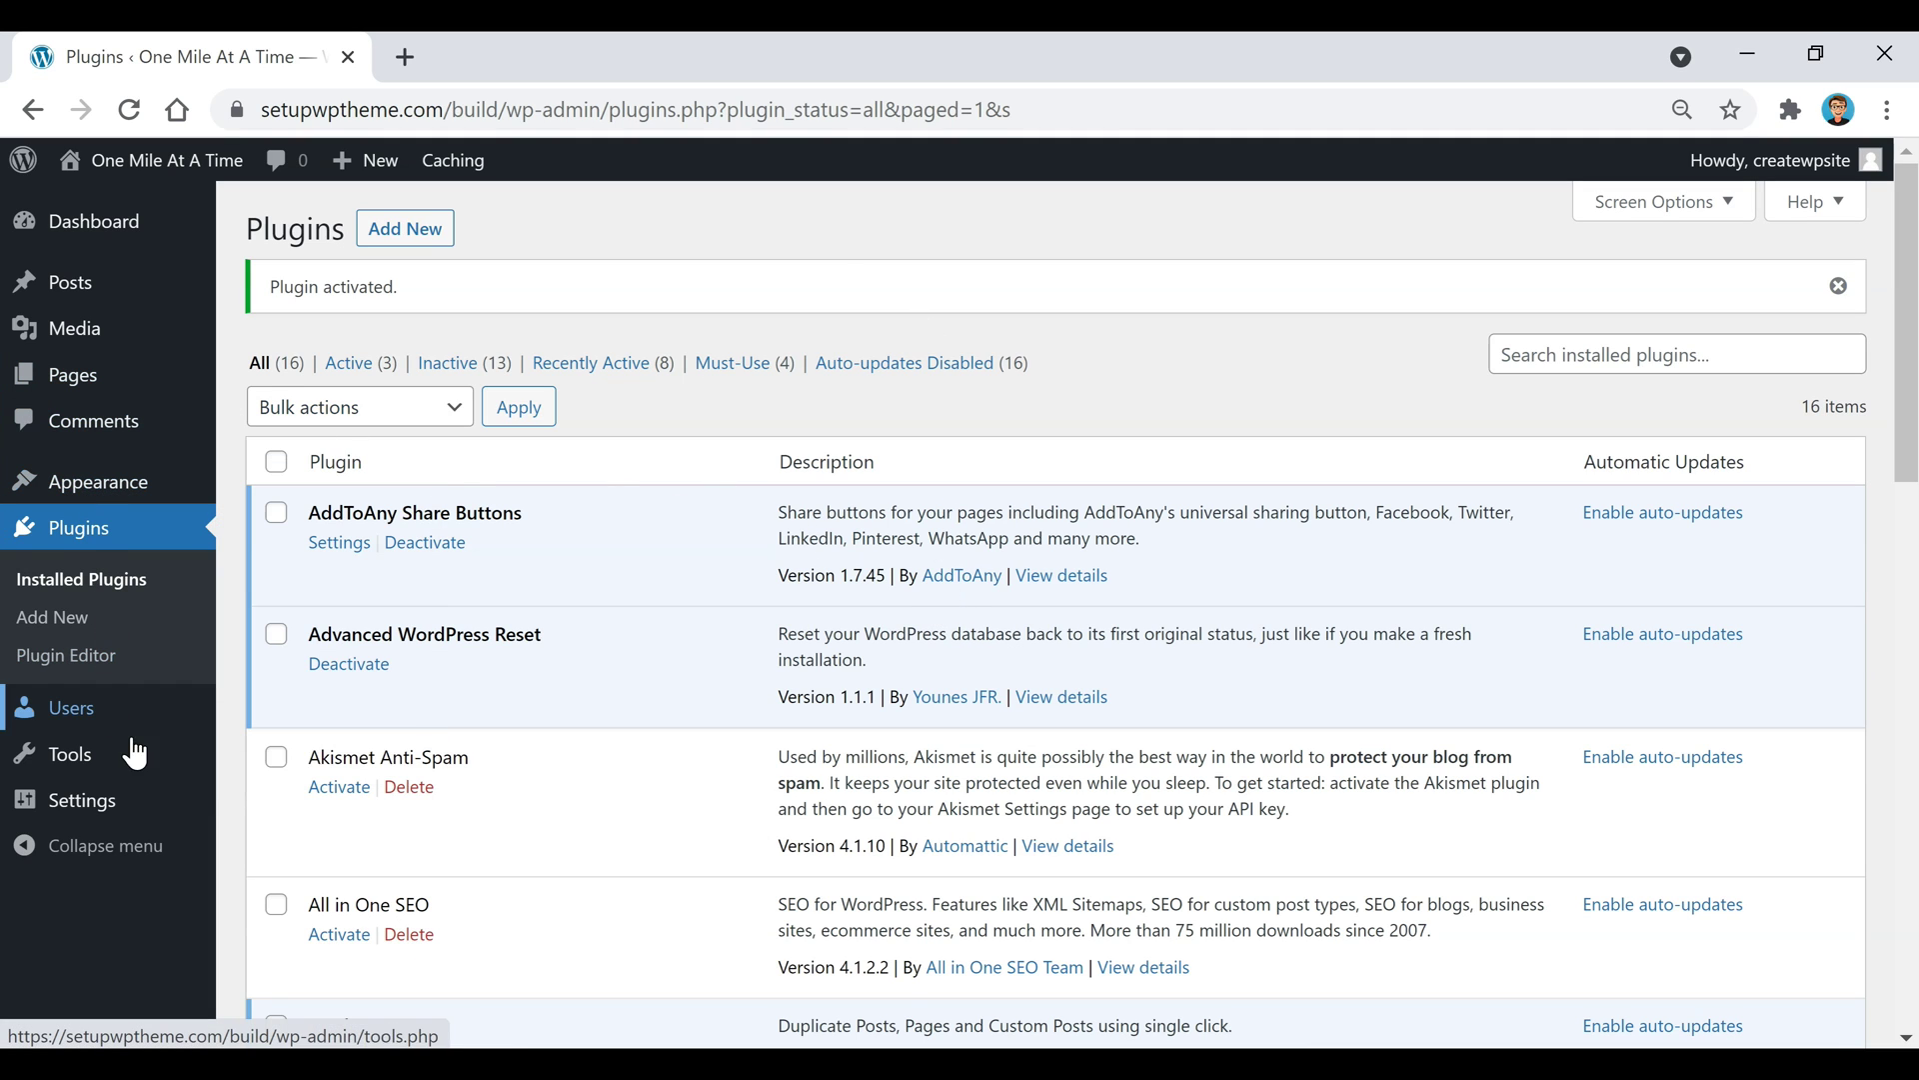
mouse_move(82, 800)
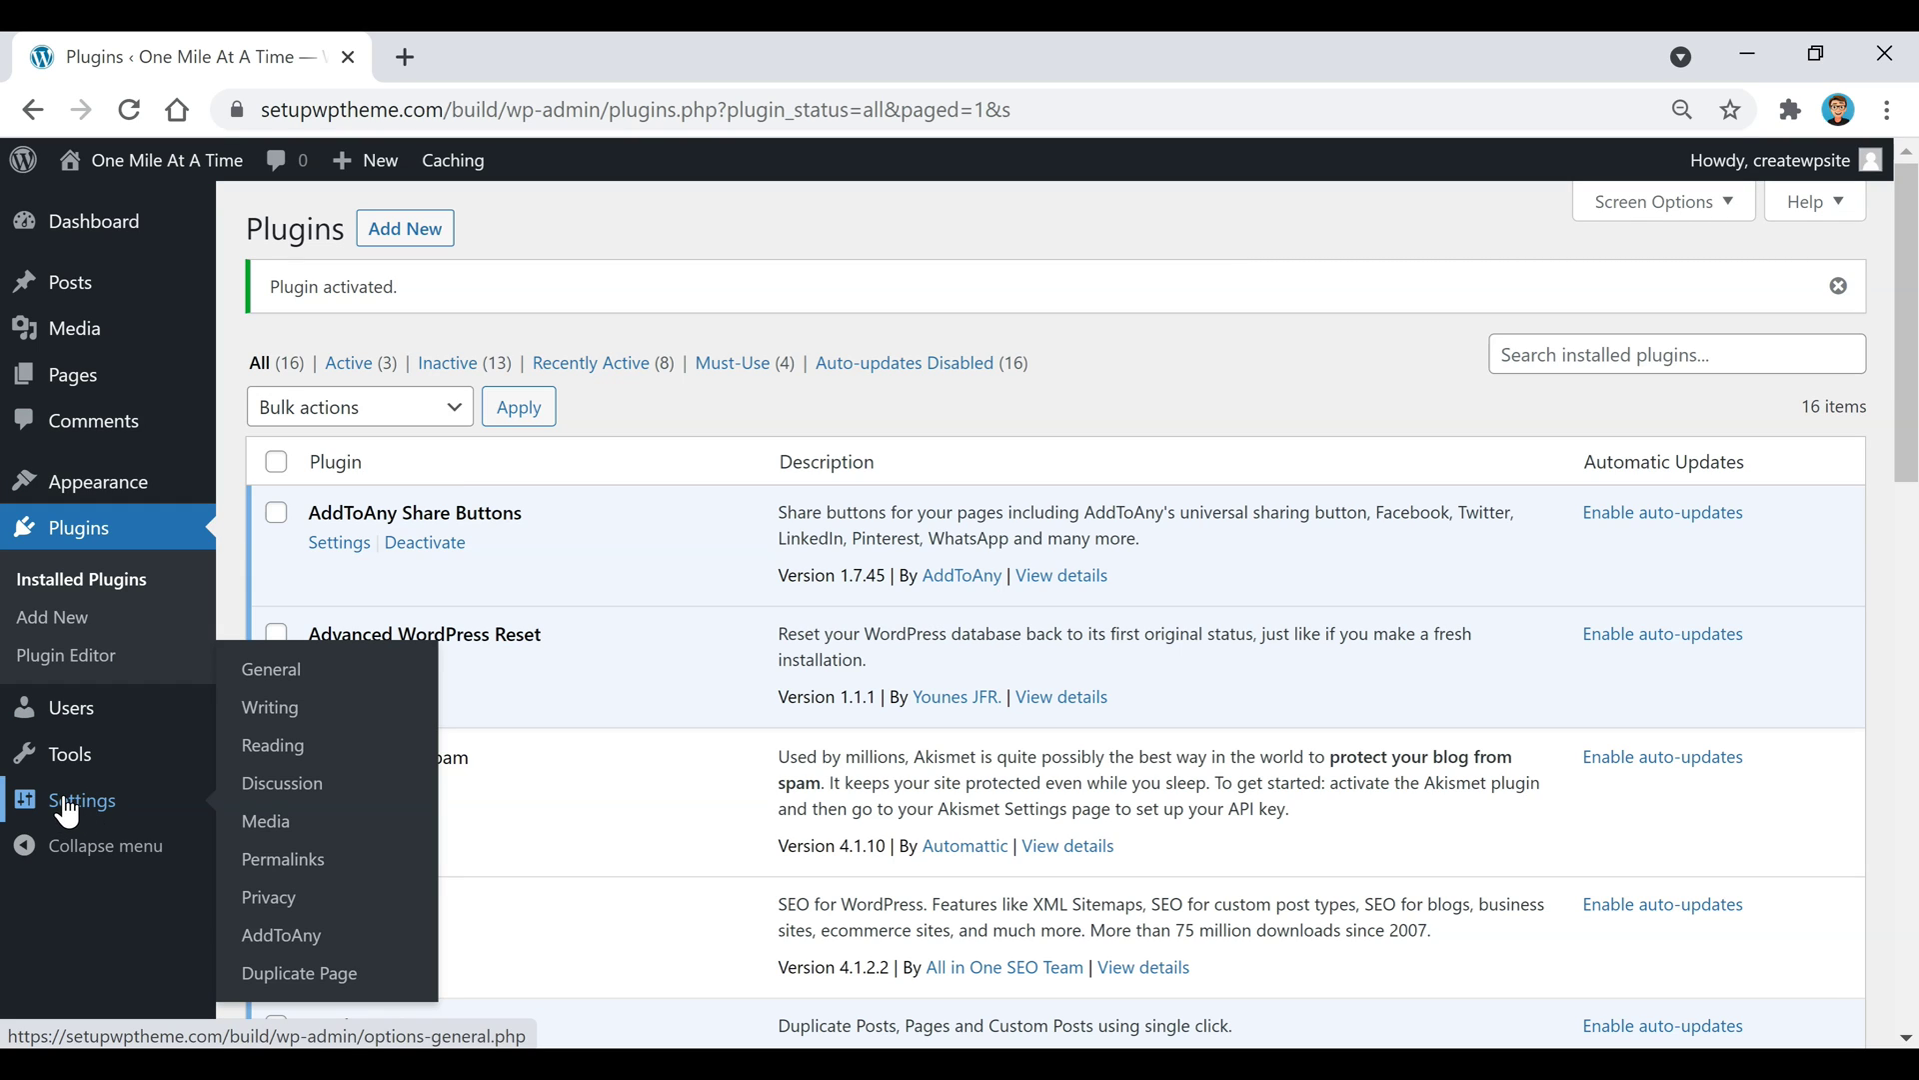
Review the Duplicate Page settings (duplicates saved as Draft), then go to All Posts.
click(334, 978)
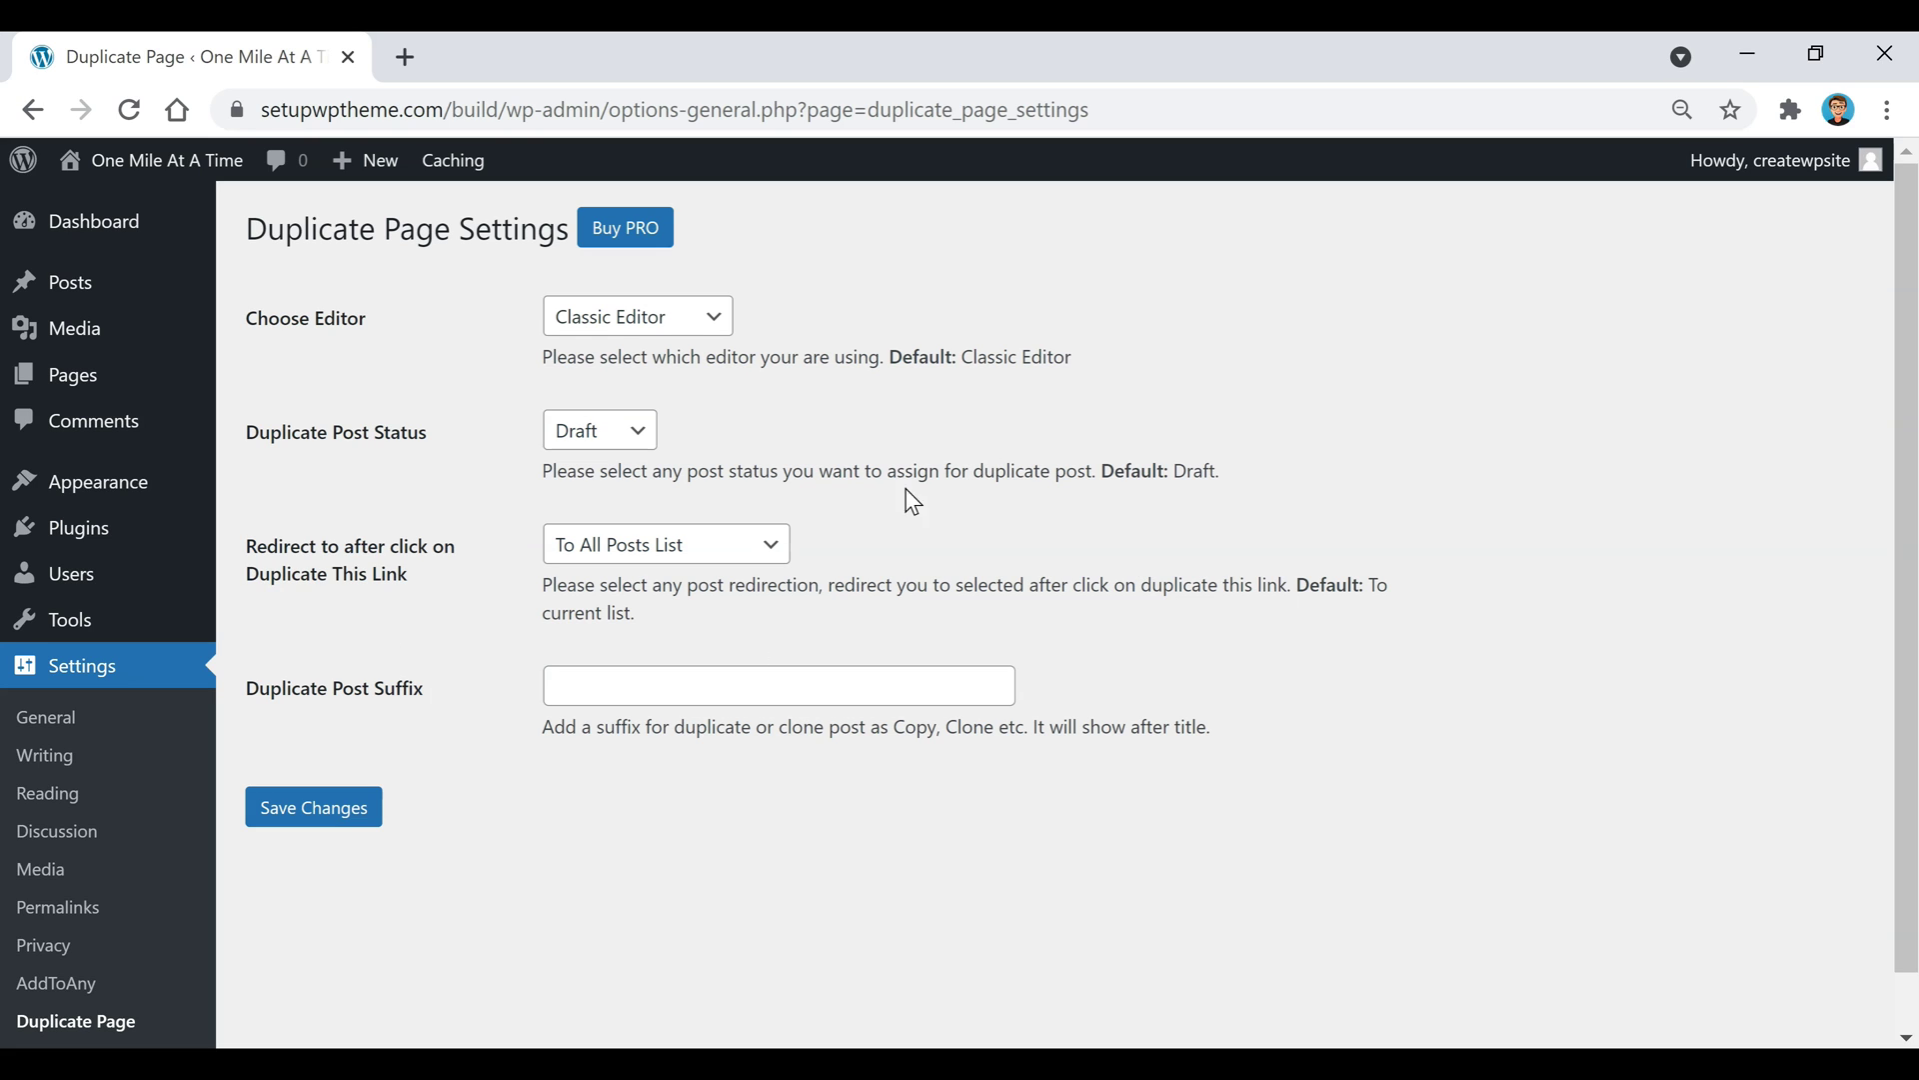
click(139, 304)
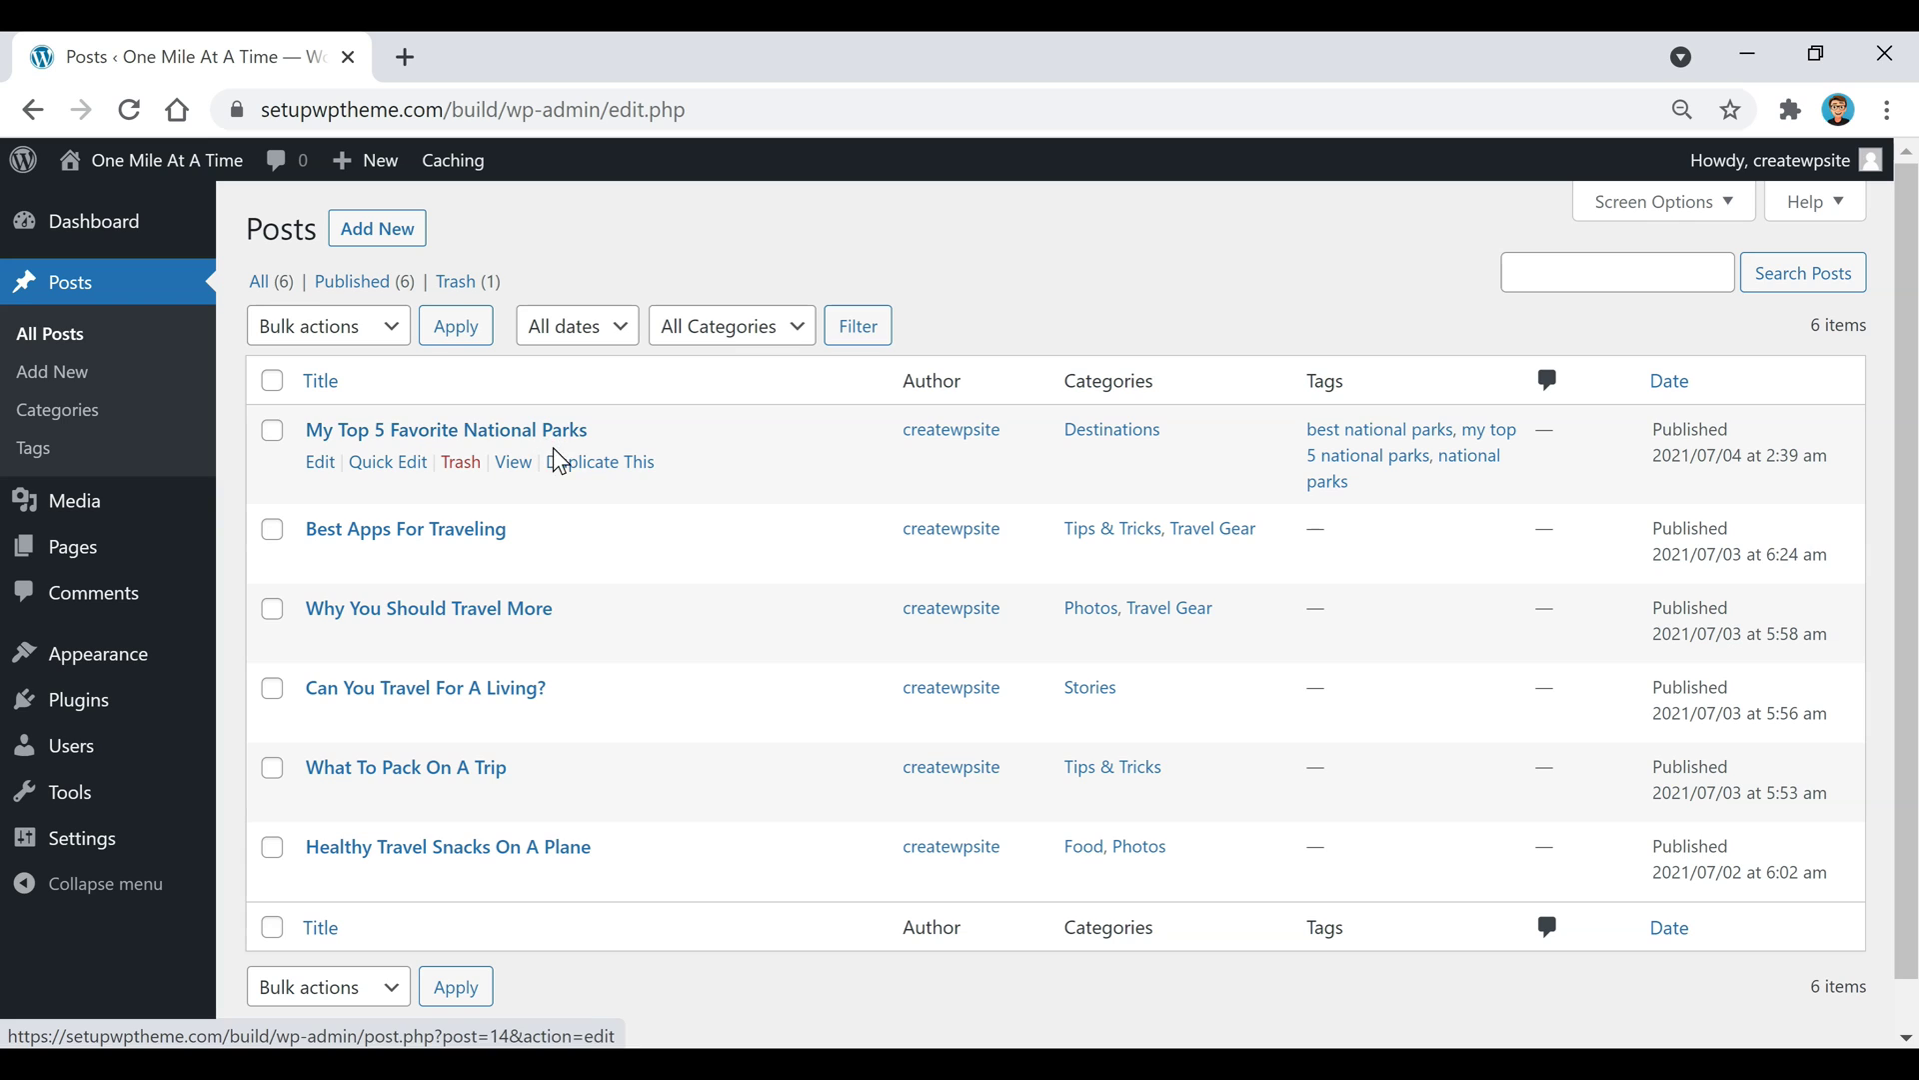
Duplicate the post My Top 5 Favorite National Parks as a draft, then go to All Pages.
click(608, 474)
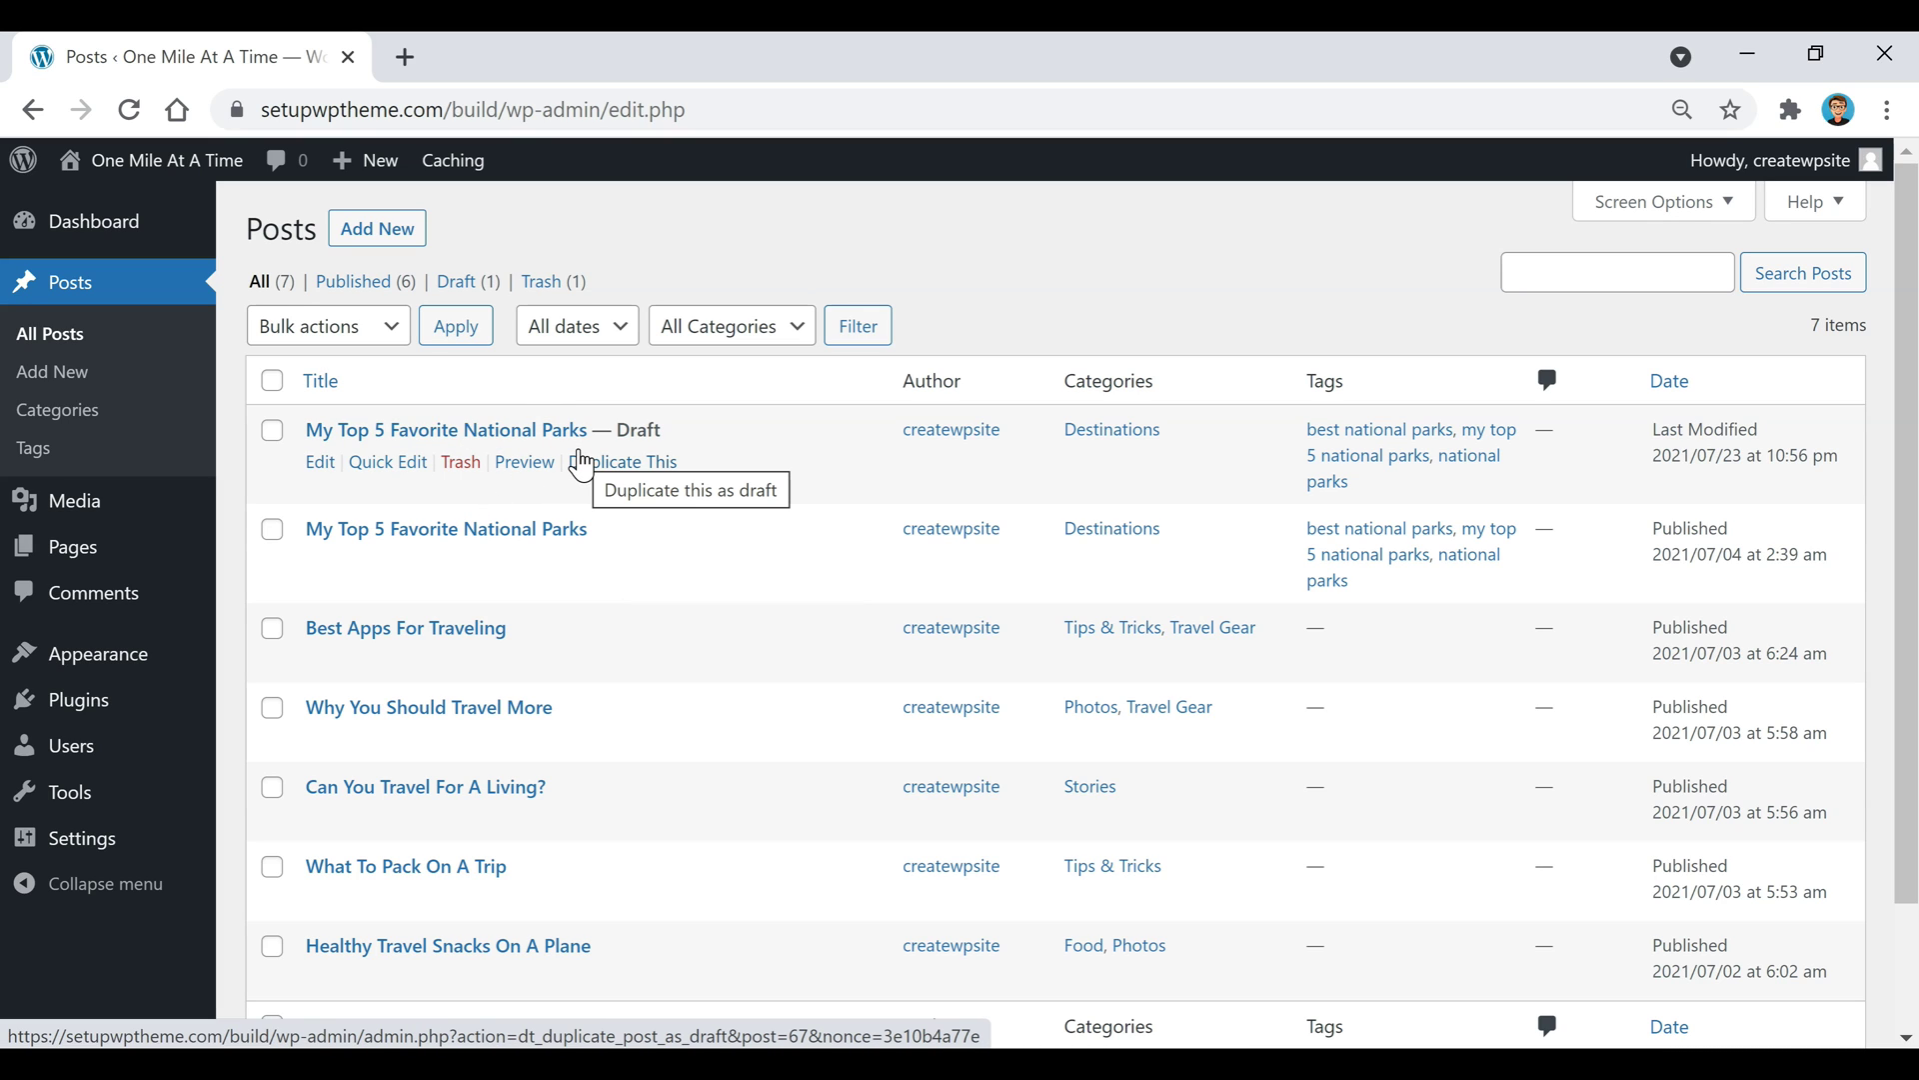
click(73, 548)
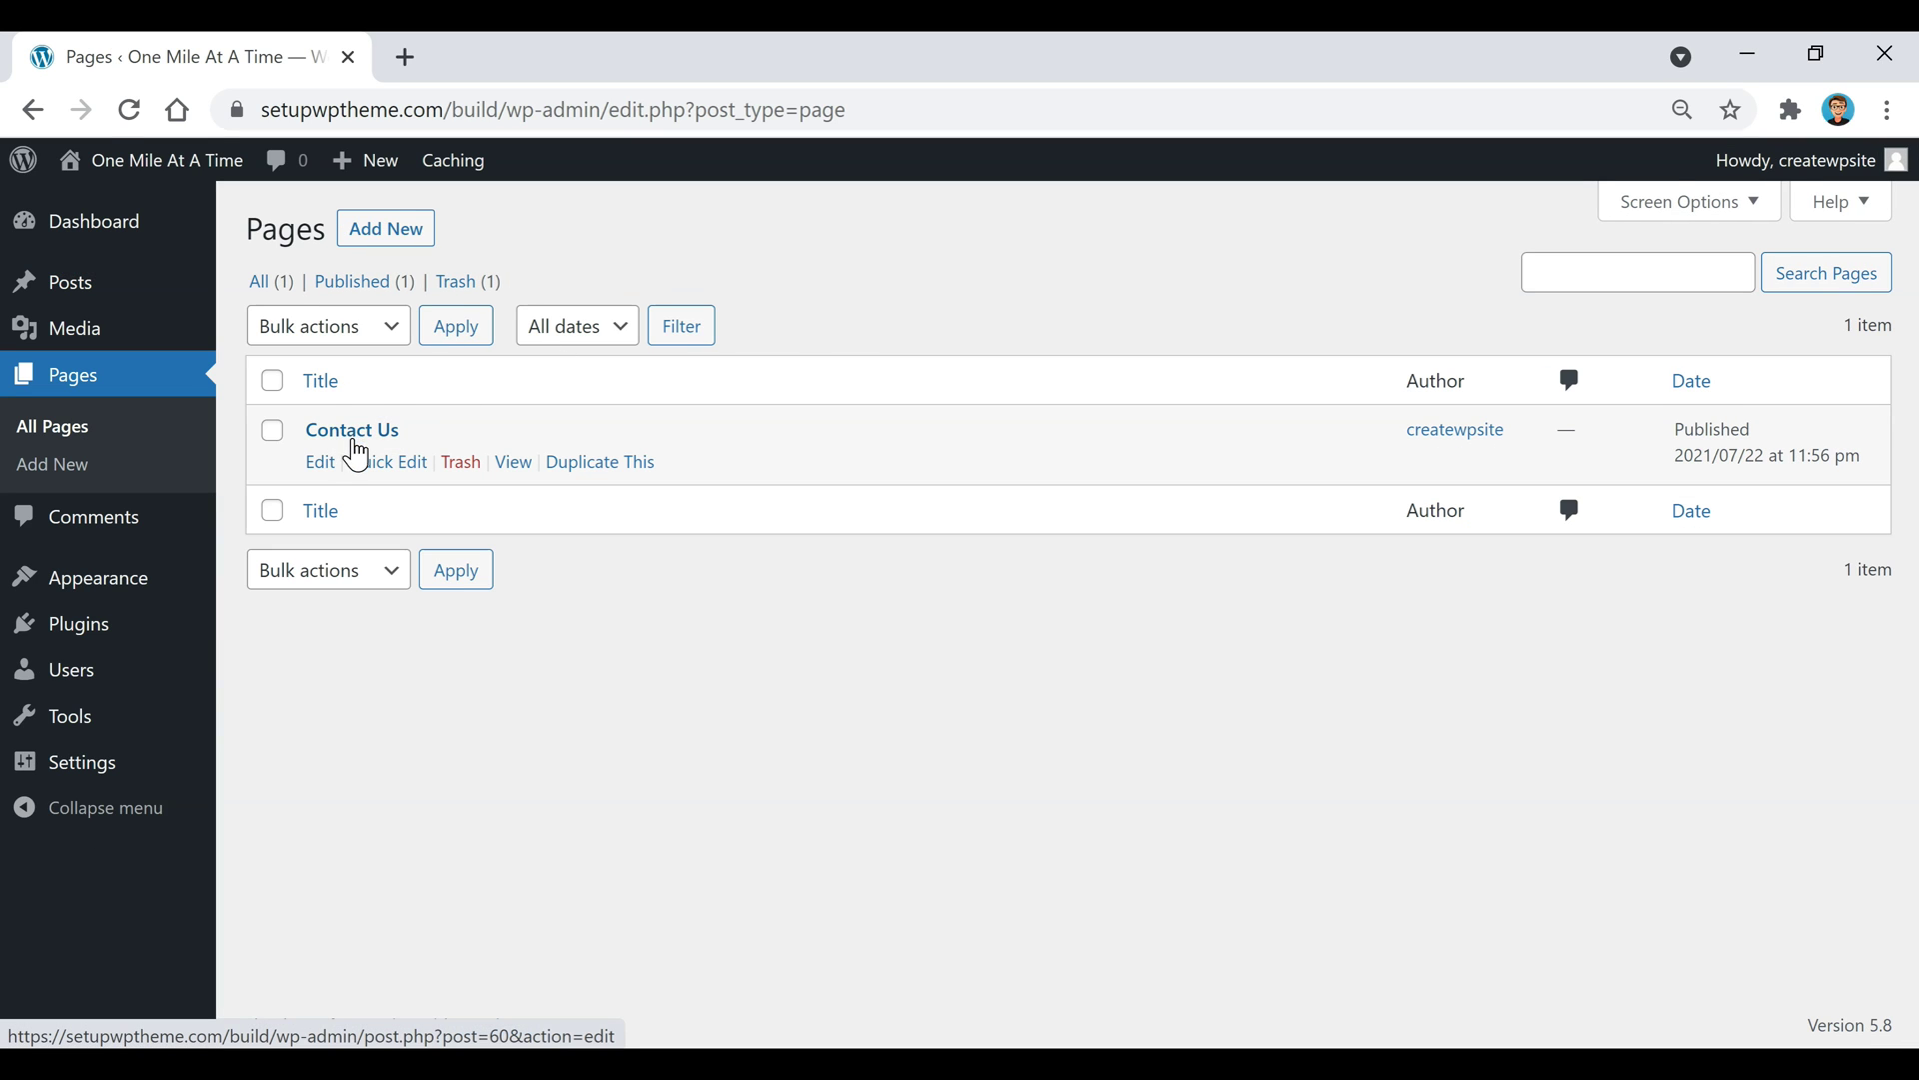
Duplicate the Contact Us page as a draft.
click(621, 468)
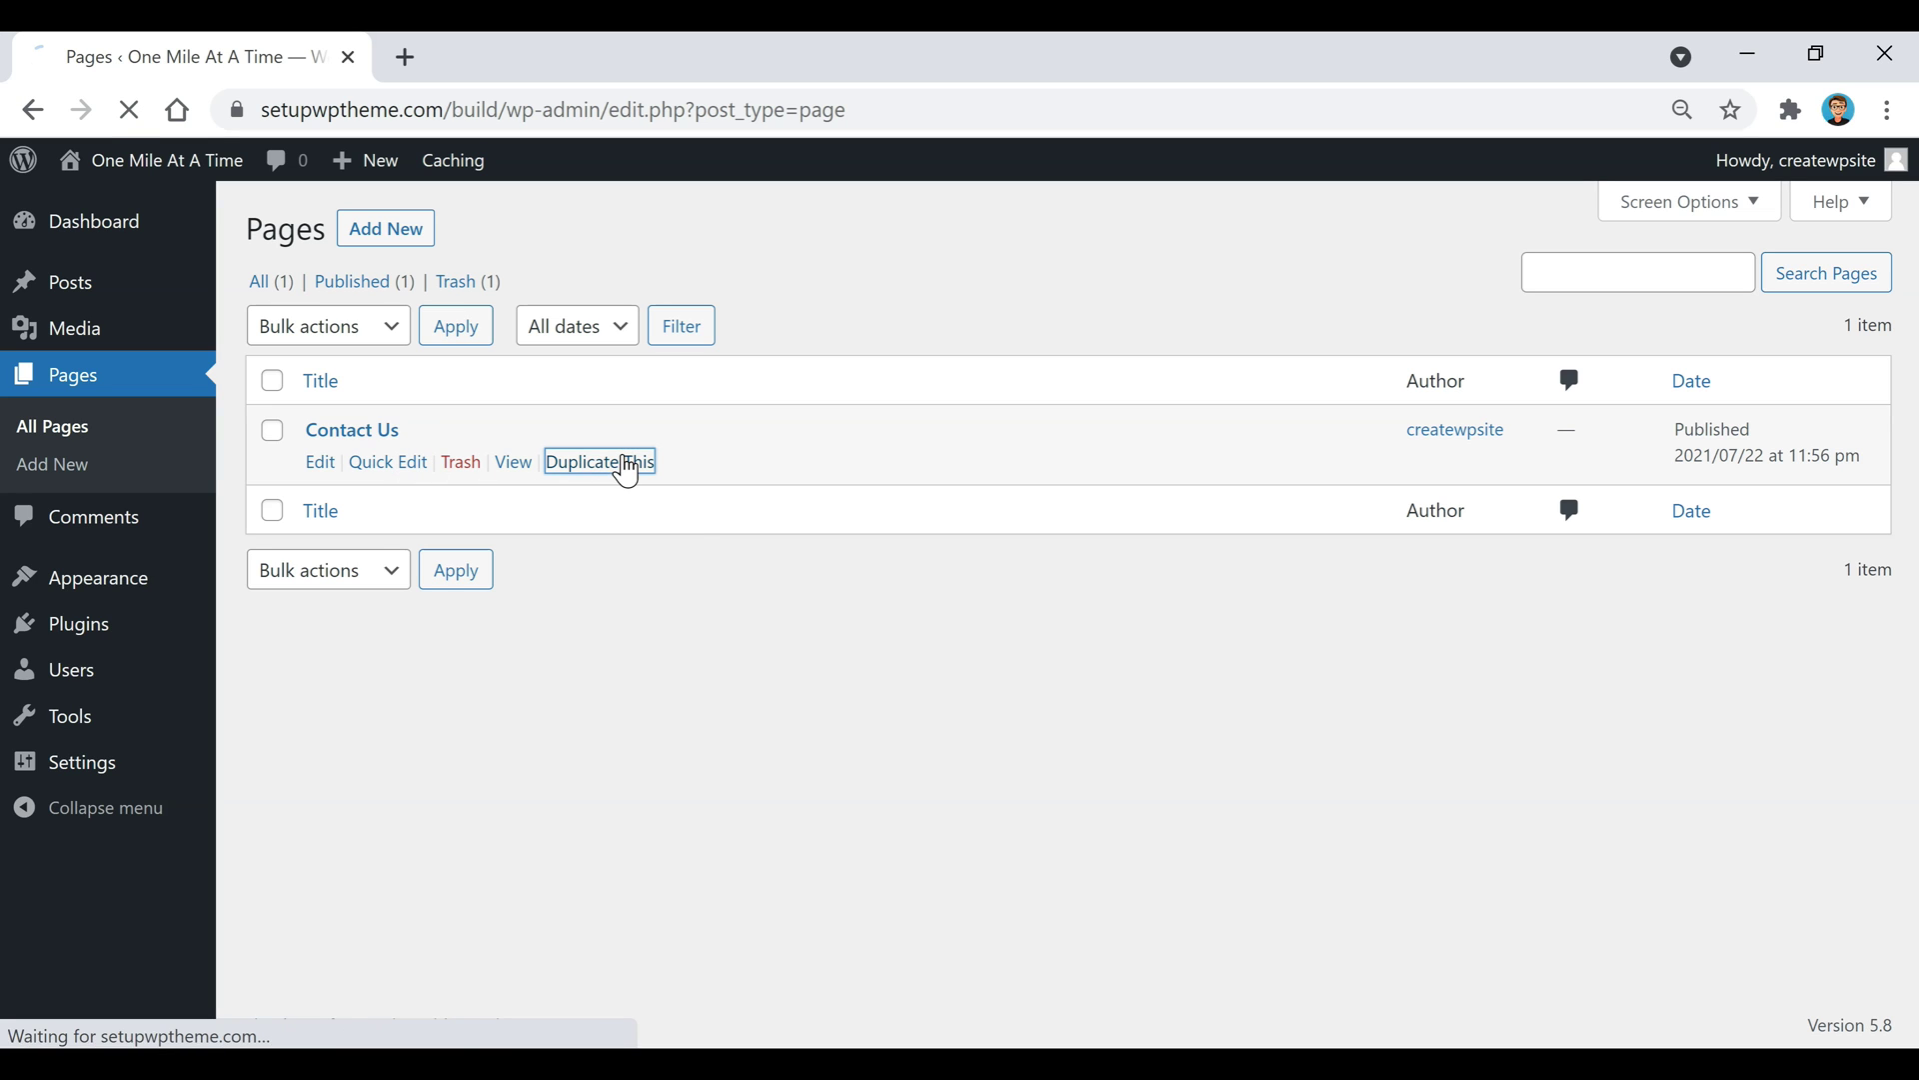